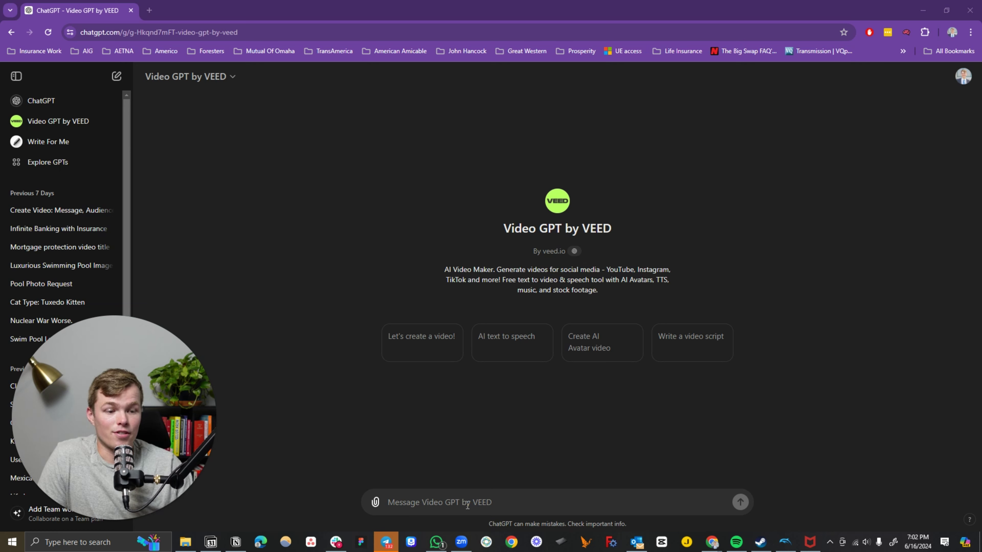
- Ask Video GPT for a 45-second final expense ad and explain why veterans need coverage
click(468, 502)
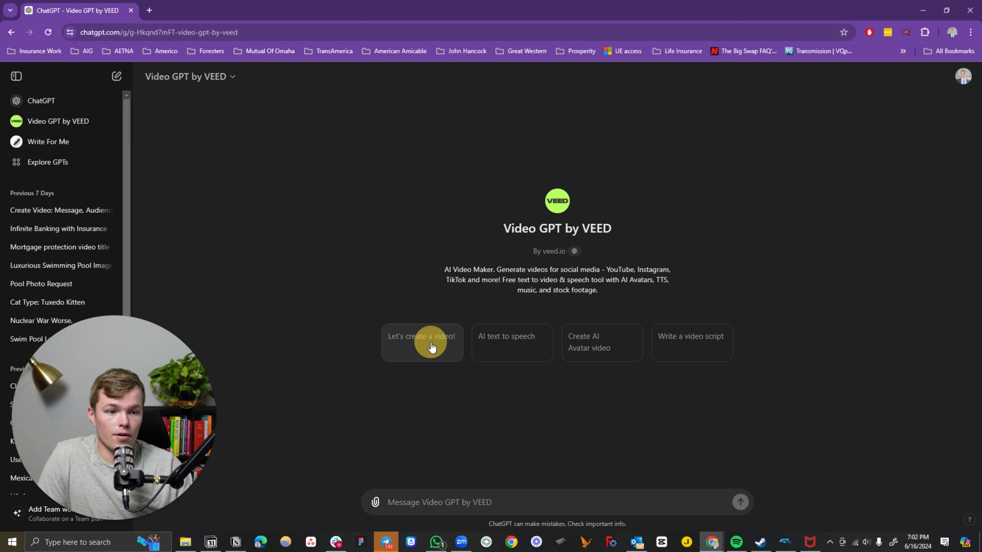
click(486, 498)
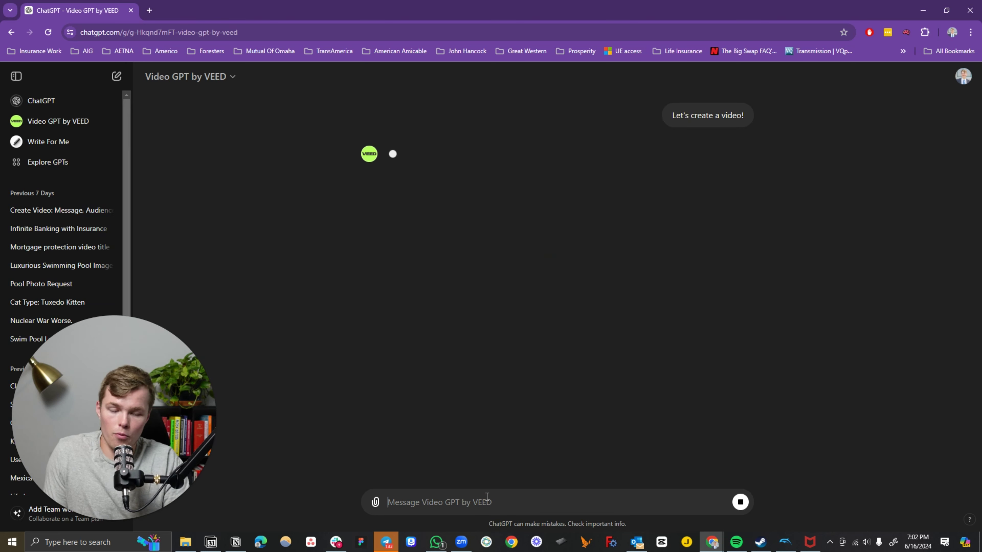
text(I want a)
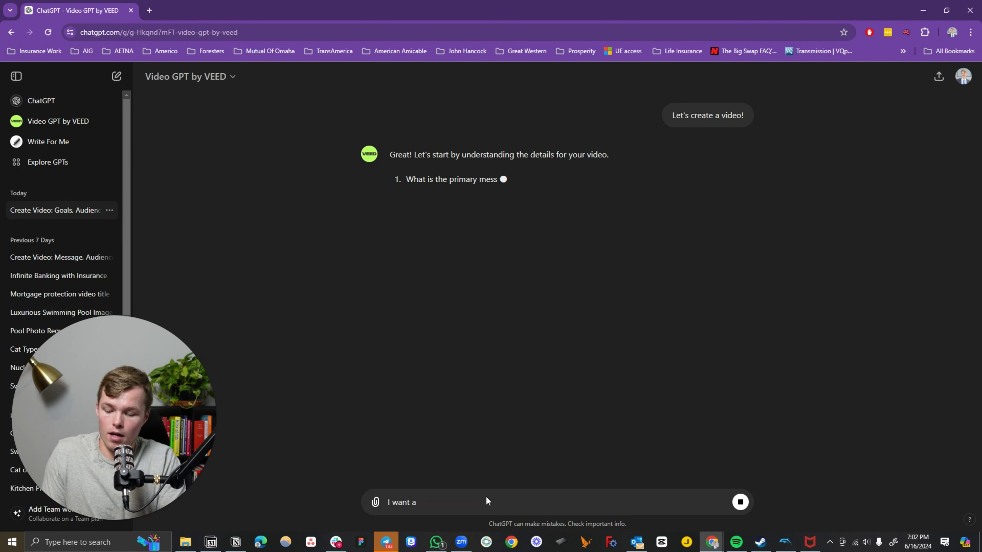
text( 45 second fin)
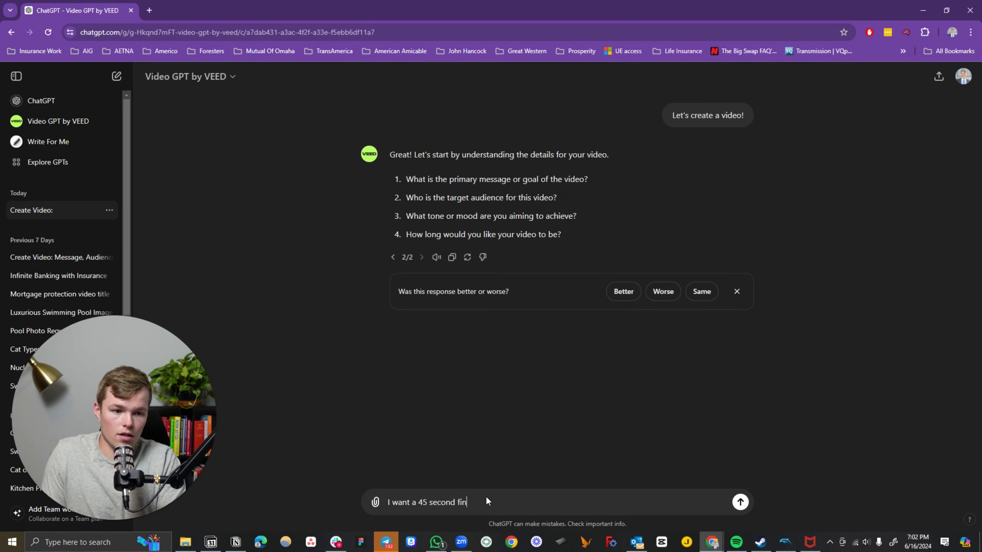
text(al e)
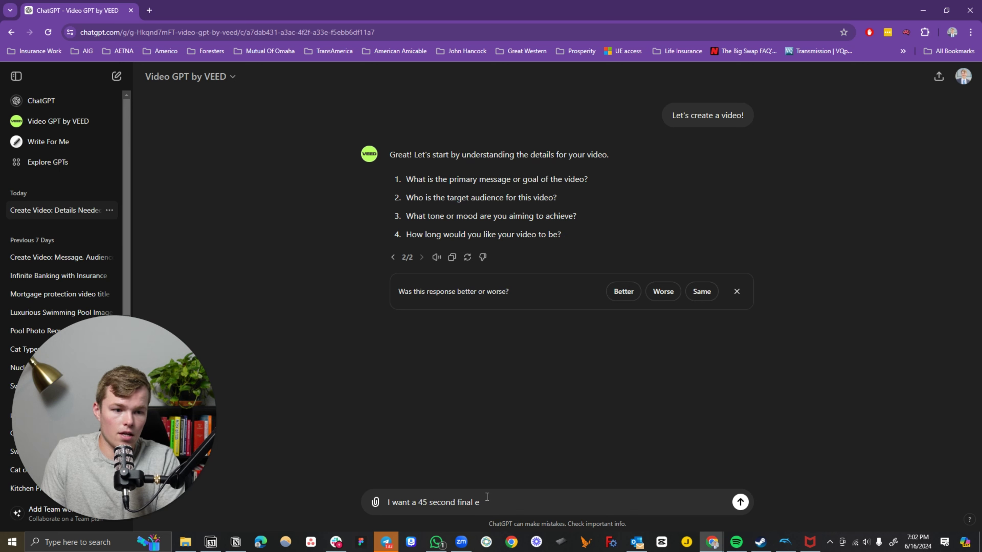
text(zppense ad, for veterans, in a direct tone)
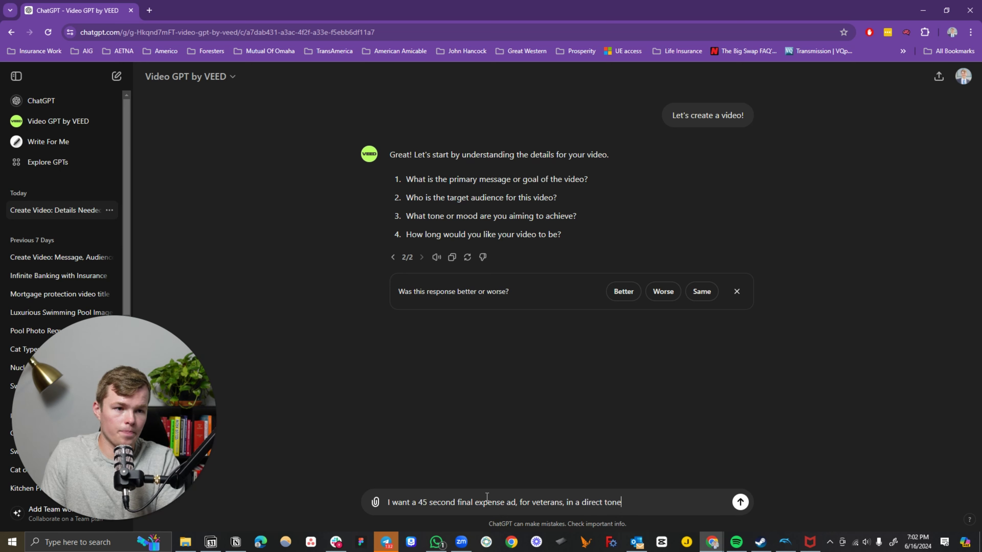
key(Return)
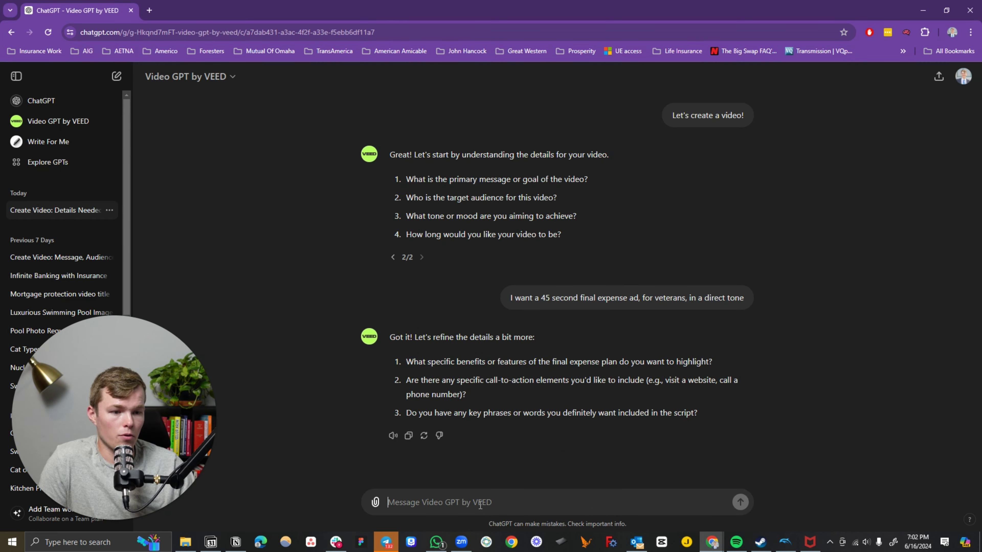
text(why ve)
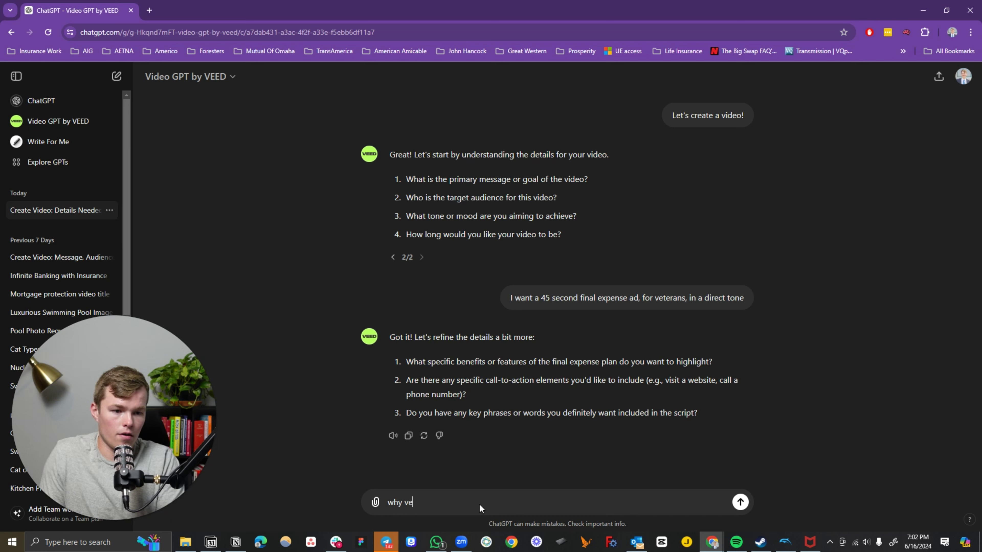
text(terans should have fi)
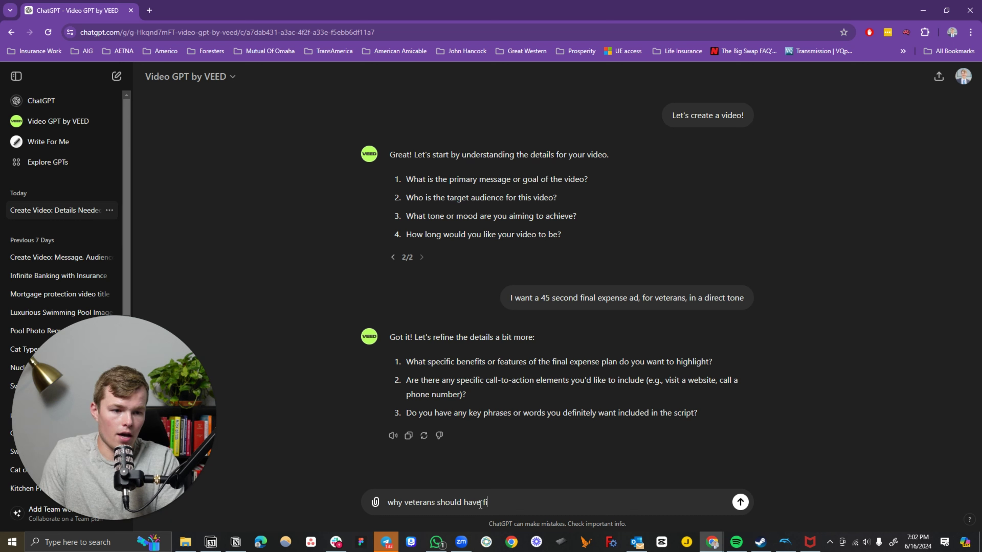
text(nal expens)
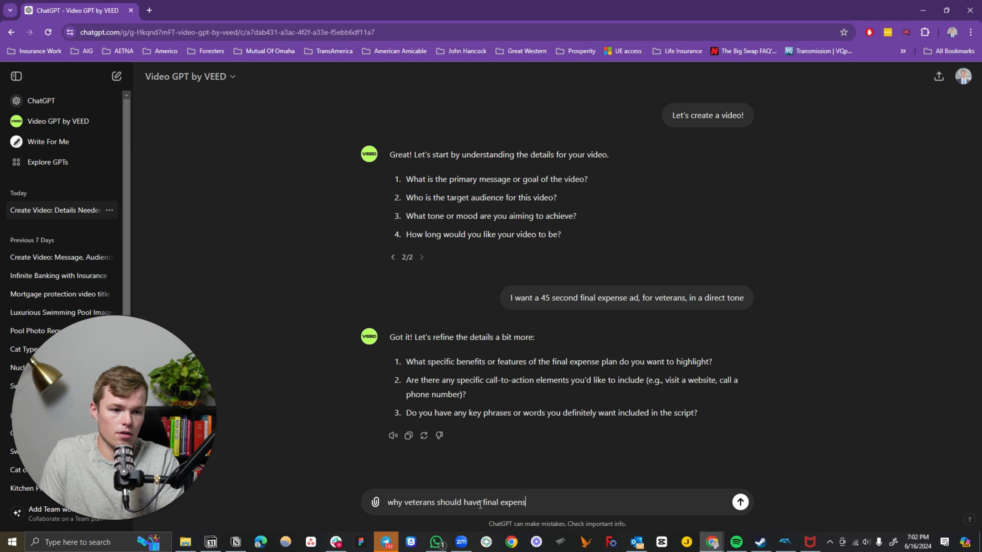
text(e coverage, message us today)
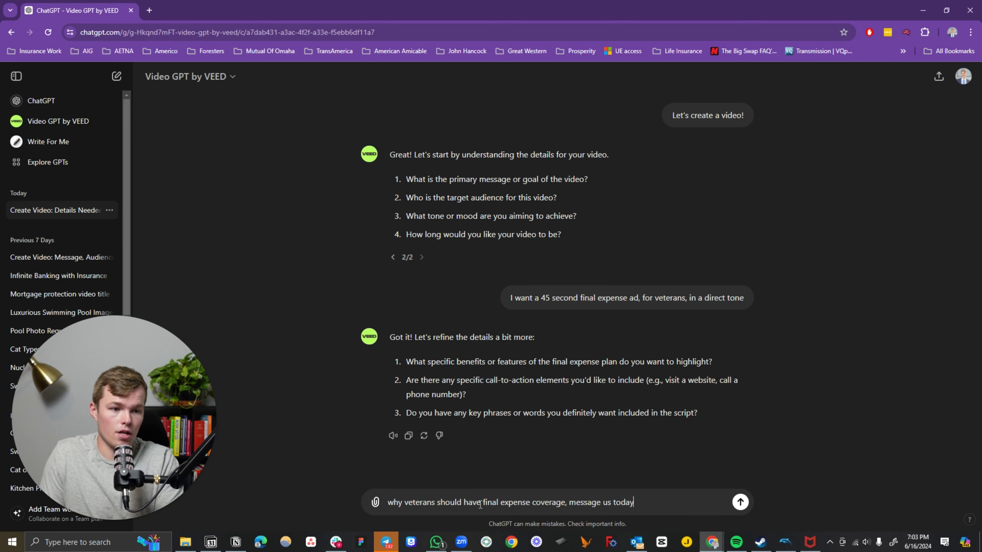
- Send the key message and call to action, then ask Video GPT to 'make me a video'
key(Return)
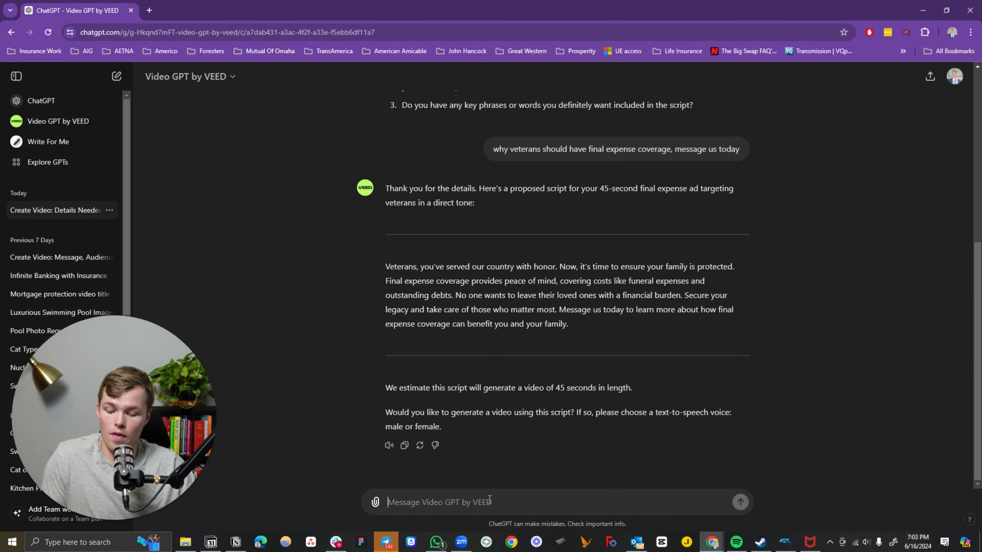
text(make me av)
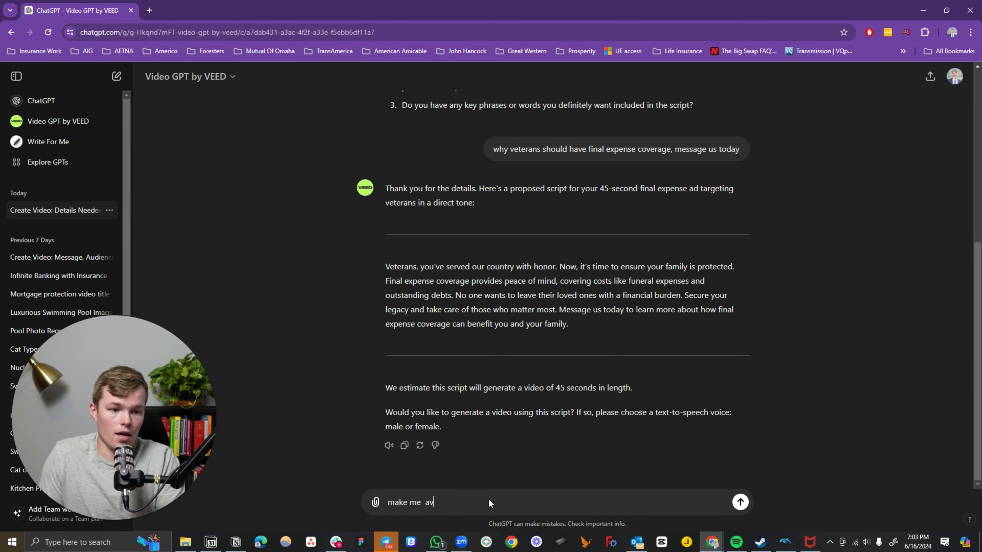
key(BackSpace)
text(video)
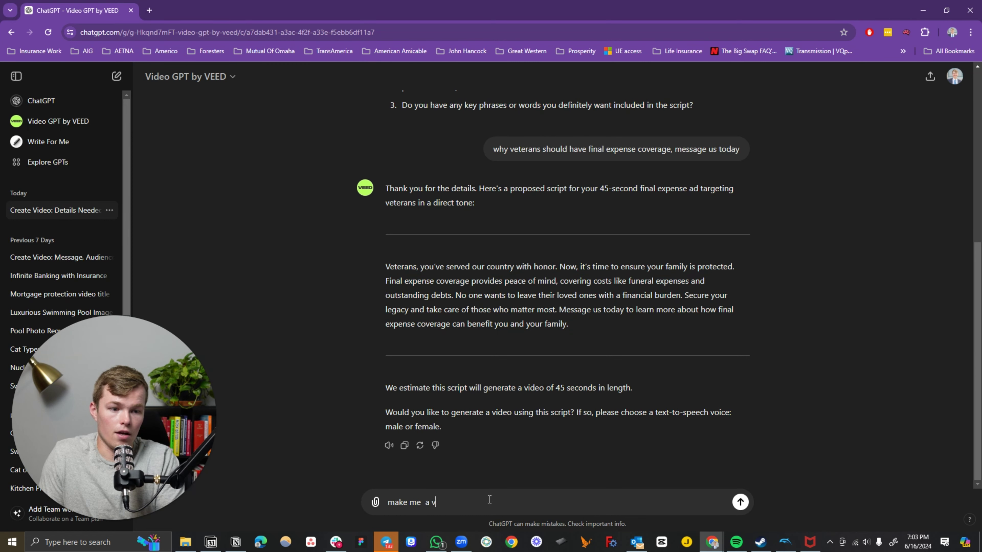
key(Return)
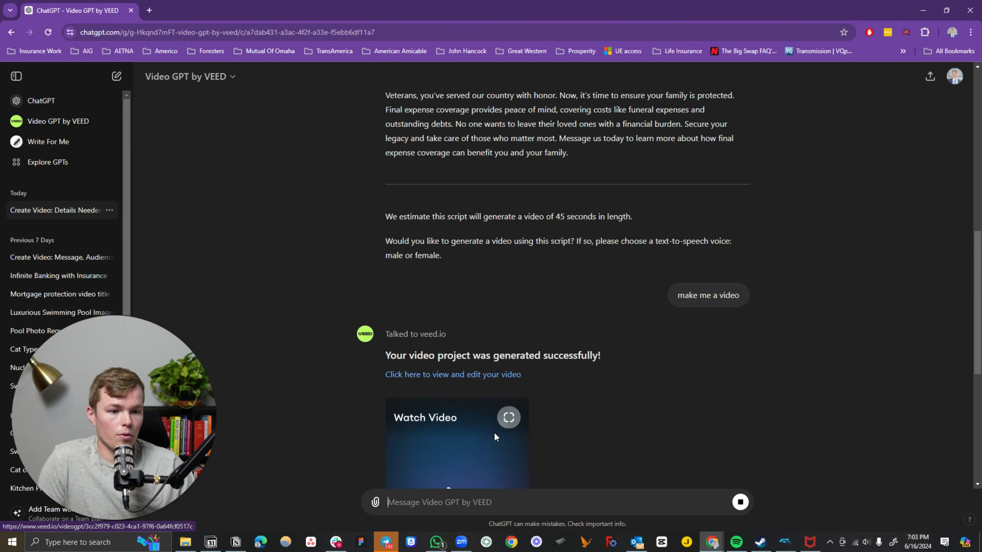
- Open the generated veterans ad through its view-and-edit link in the VEED editor
click(459, 185)
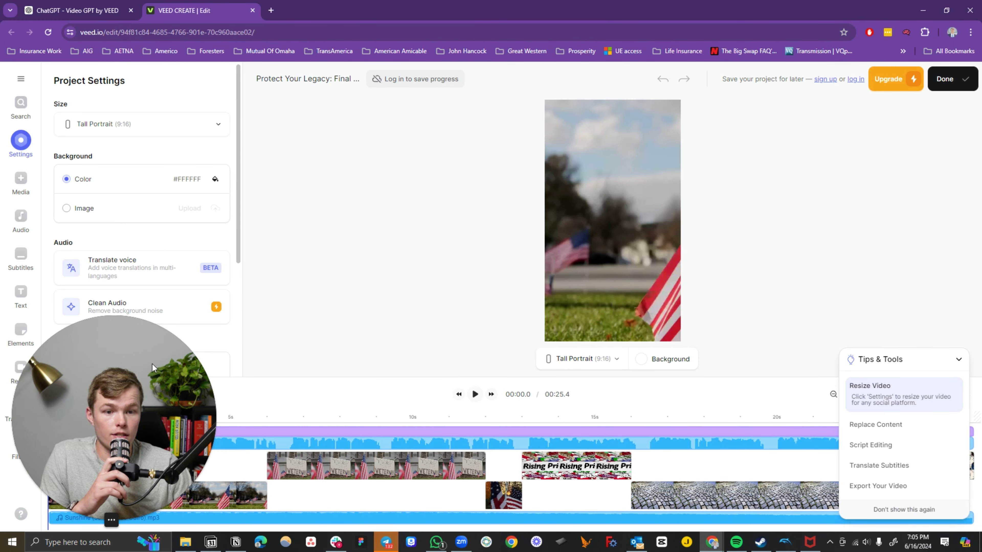
- Collapse the Tips & Tools panel and play the 25.4-second ad preview through to the end
click(98, 518)
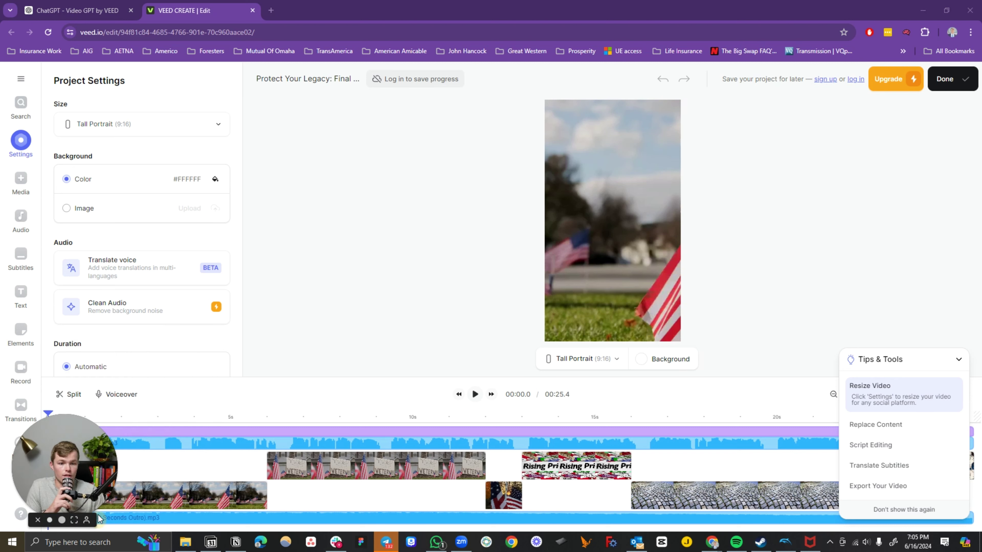
drag(78, 482, 910, 271)
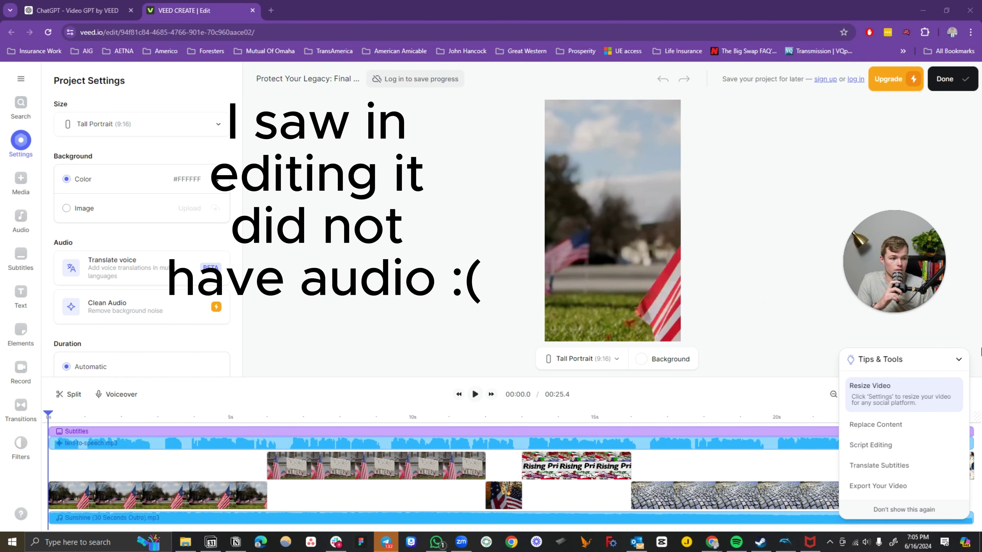
click(958, 359)
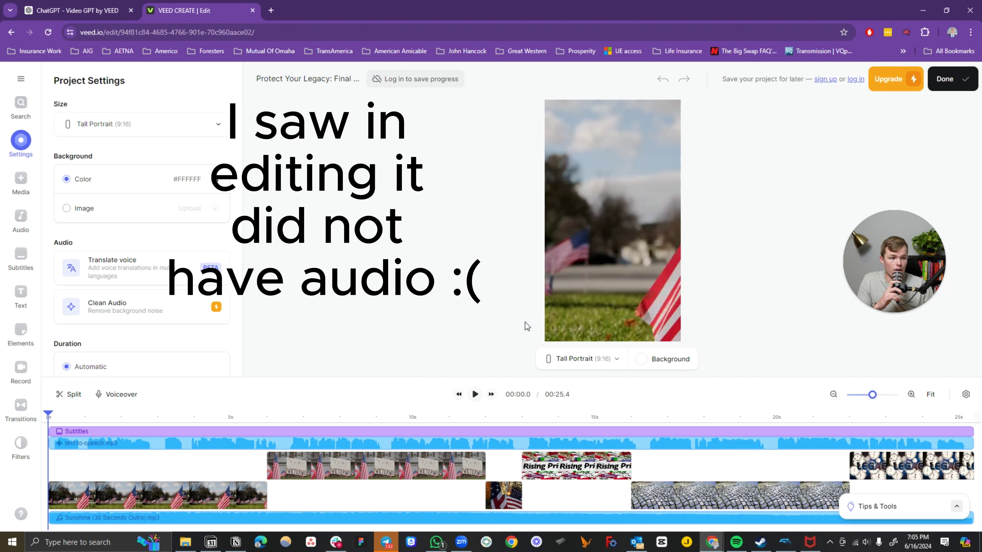
drag(873, 282, 898, 281)
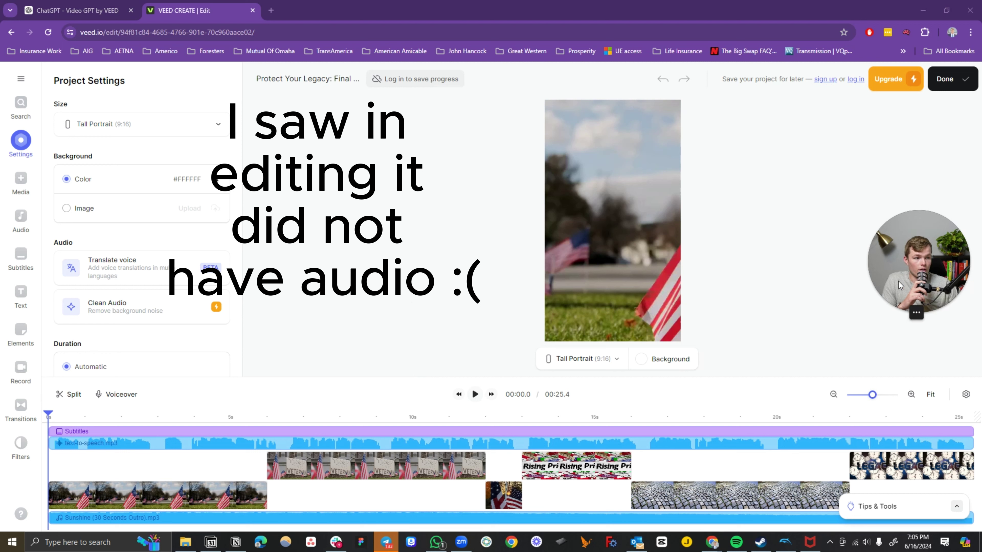
click(475, 394)
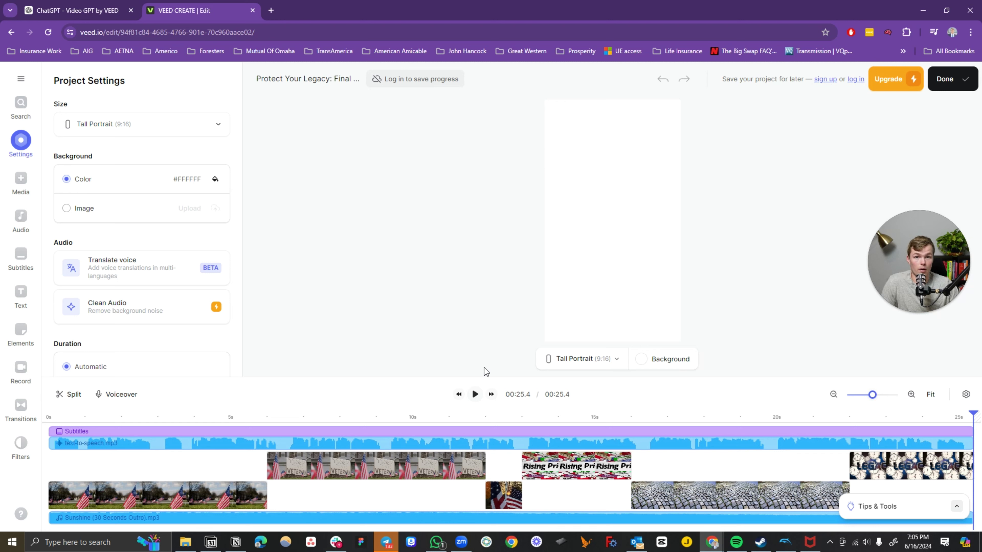
- Confirm the narration uses the English male Andrew Multilingual voice, then select the cobblestone clip
click(191, 444)
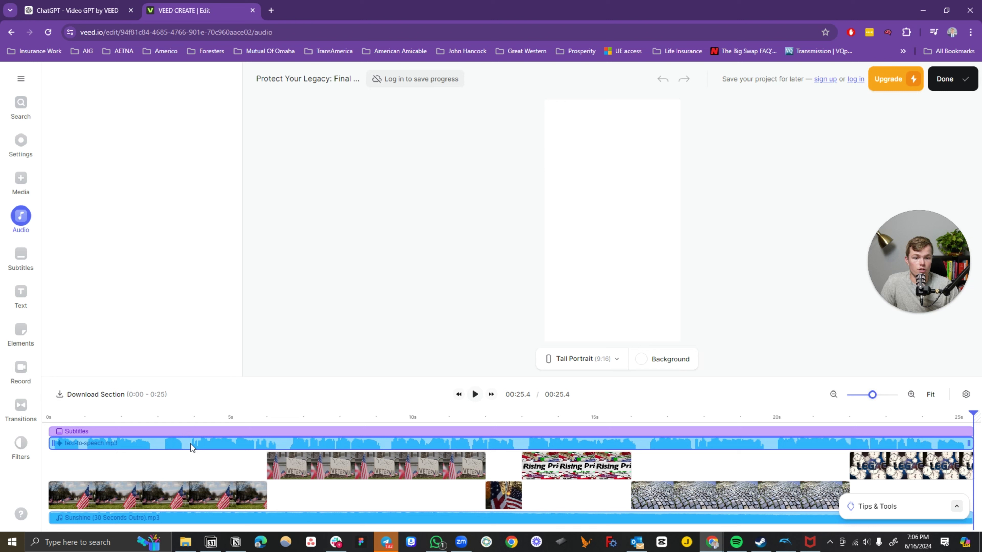
scroll(219, 312, down, 3)
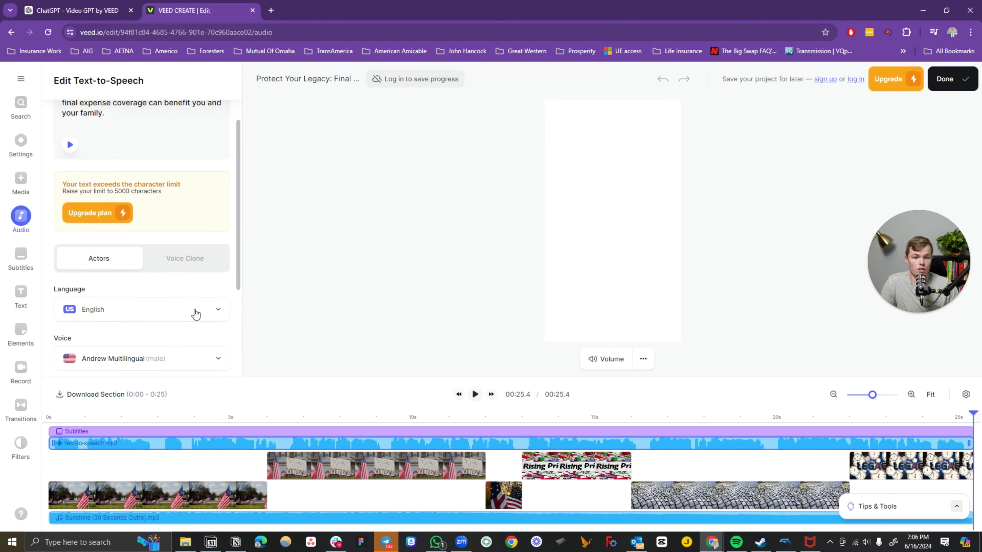
click(670, 492)
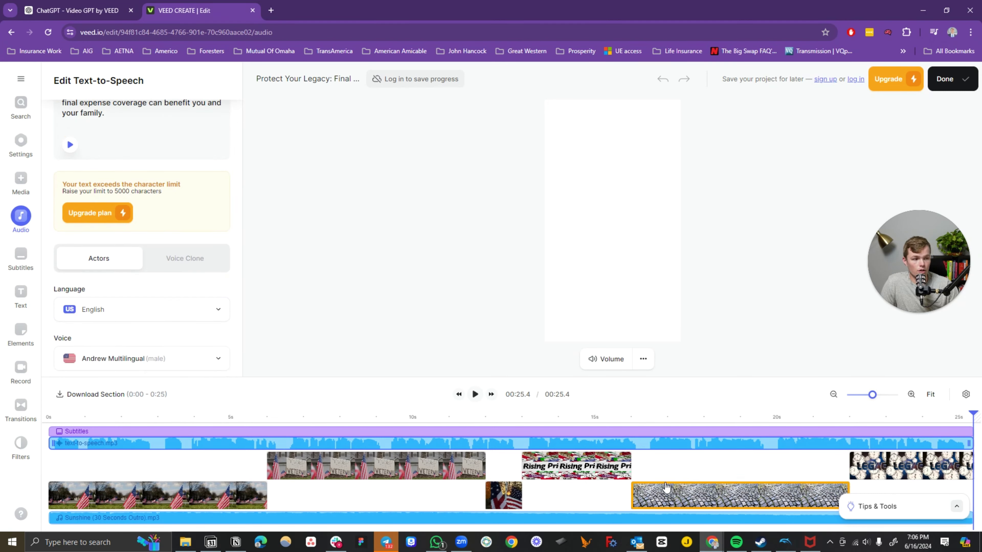
- Review the closing Legacy clip's Edit Video settings, then select the Veterans clip
click(895, 465)
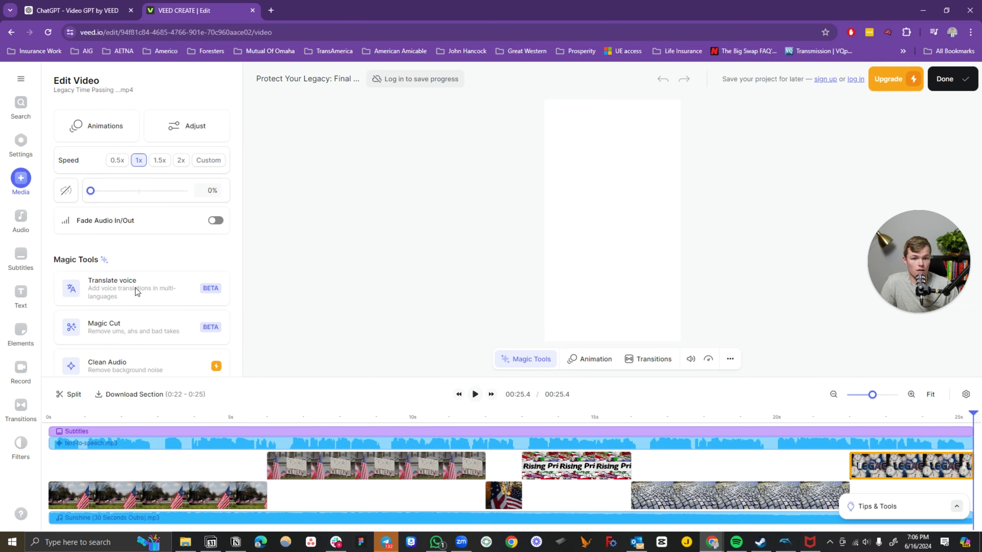
scroll(132, 282, down, 10)
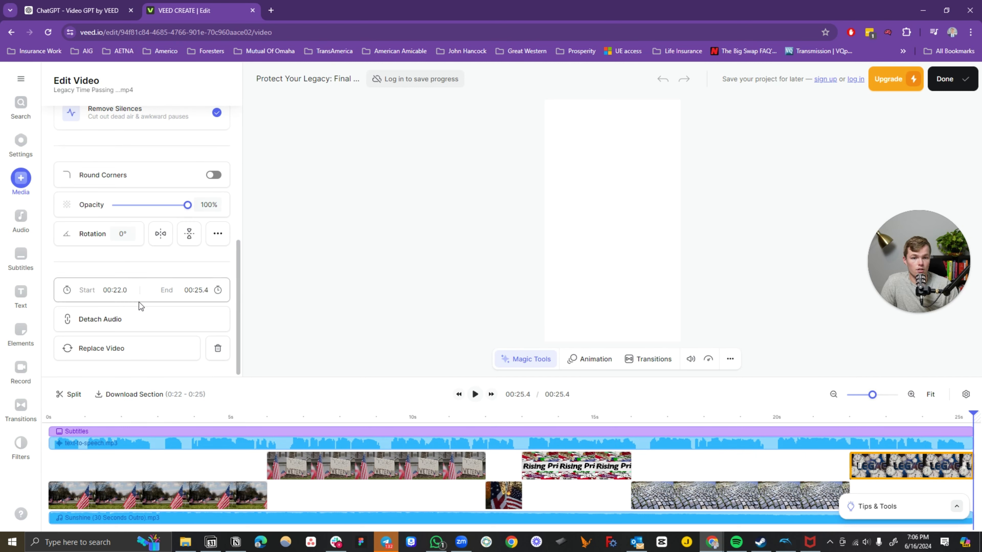
scroll(131, 259, up, 5)
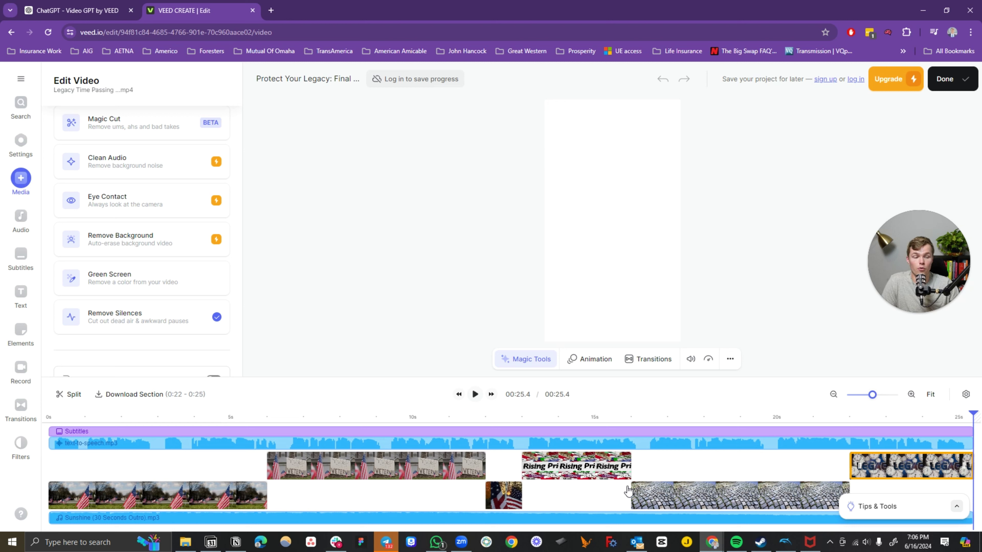
click(476, 465)
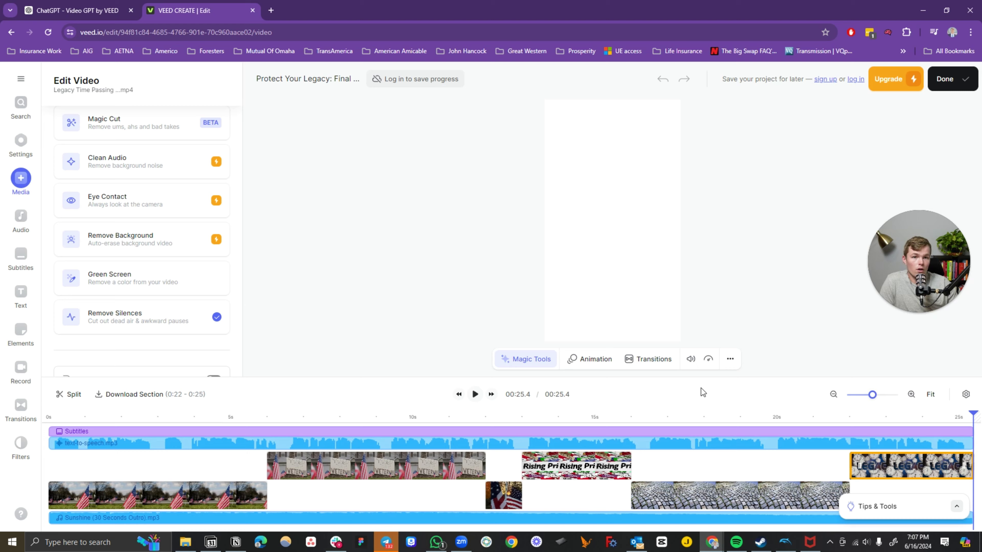
click(891, 82)
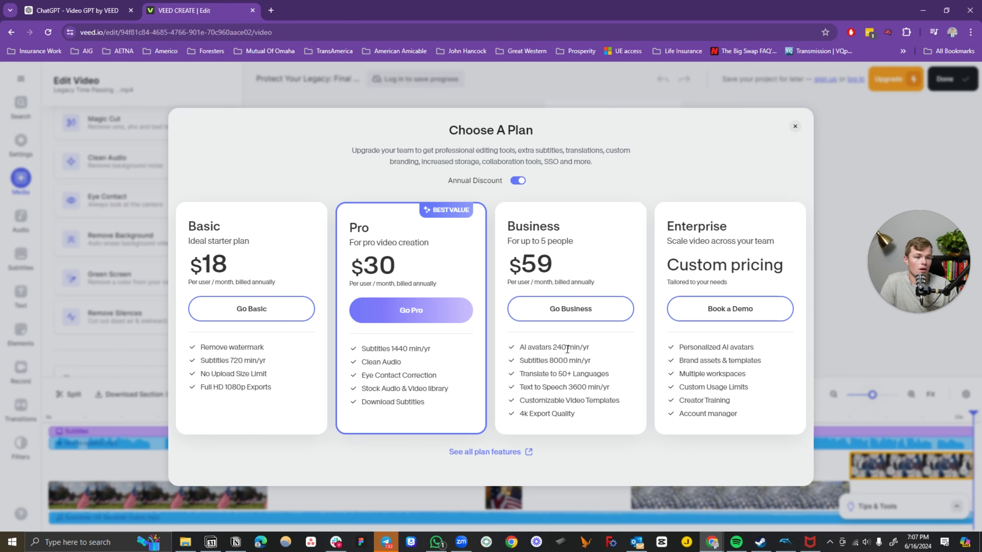
click(794, 127)
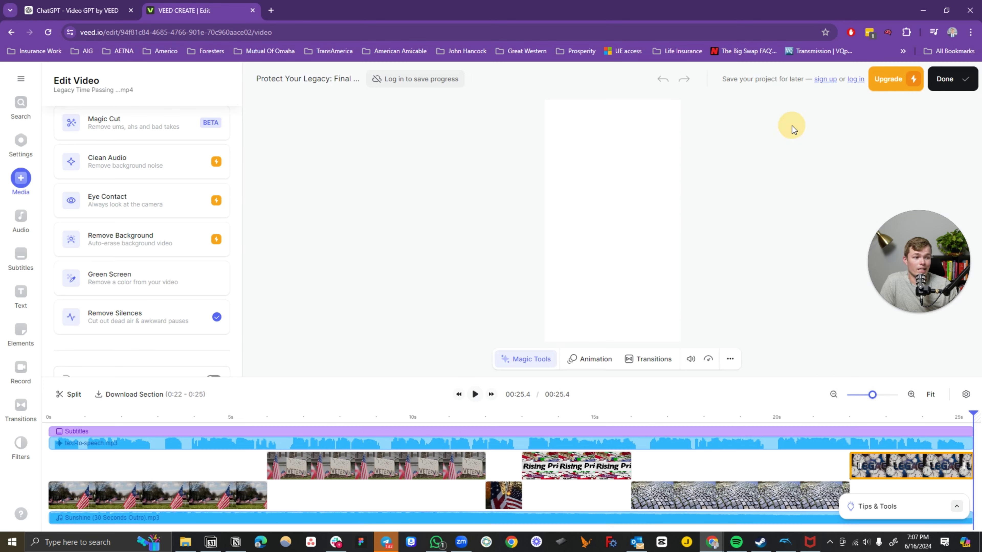